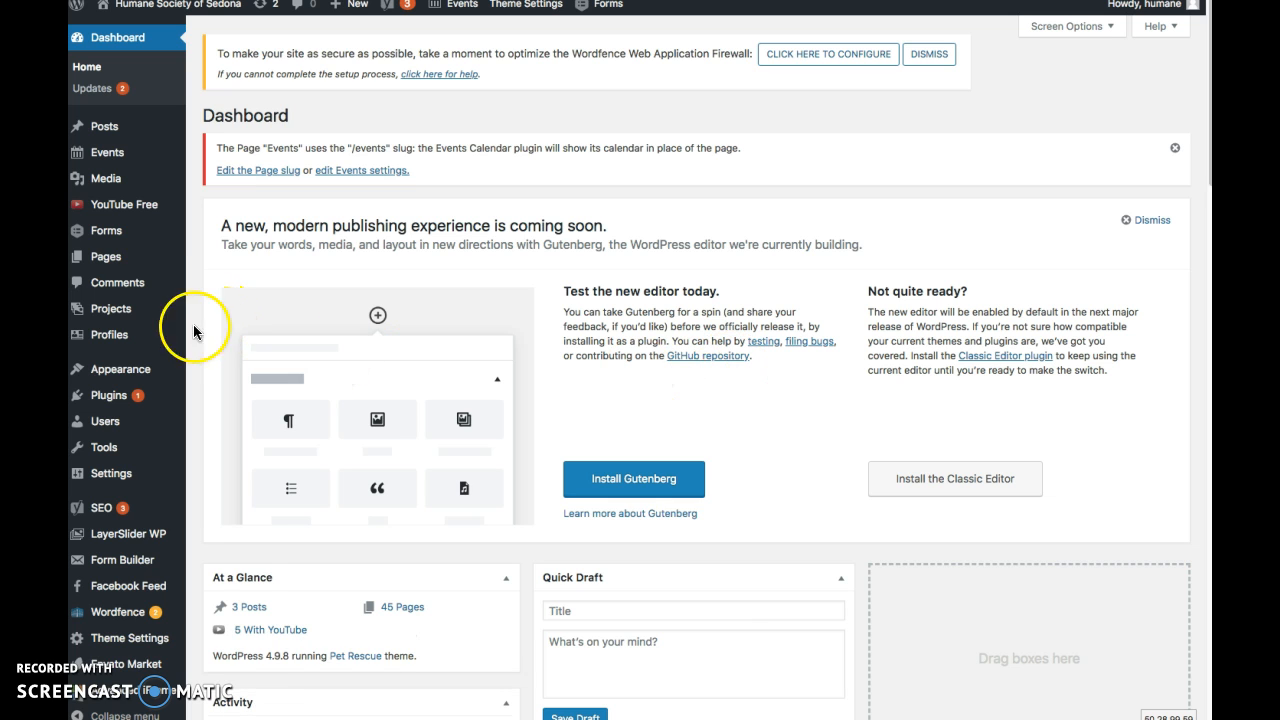
Open the "Donation to Humane Society of Sedona" form for editing from the site's list of forms.
mouse_move(117, 241)
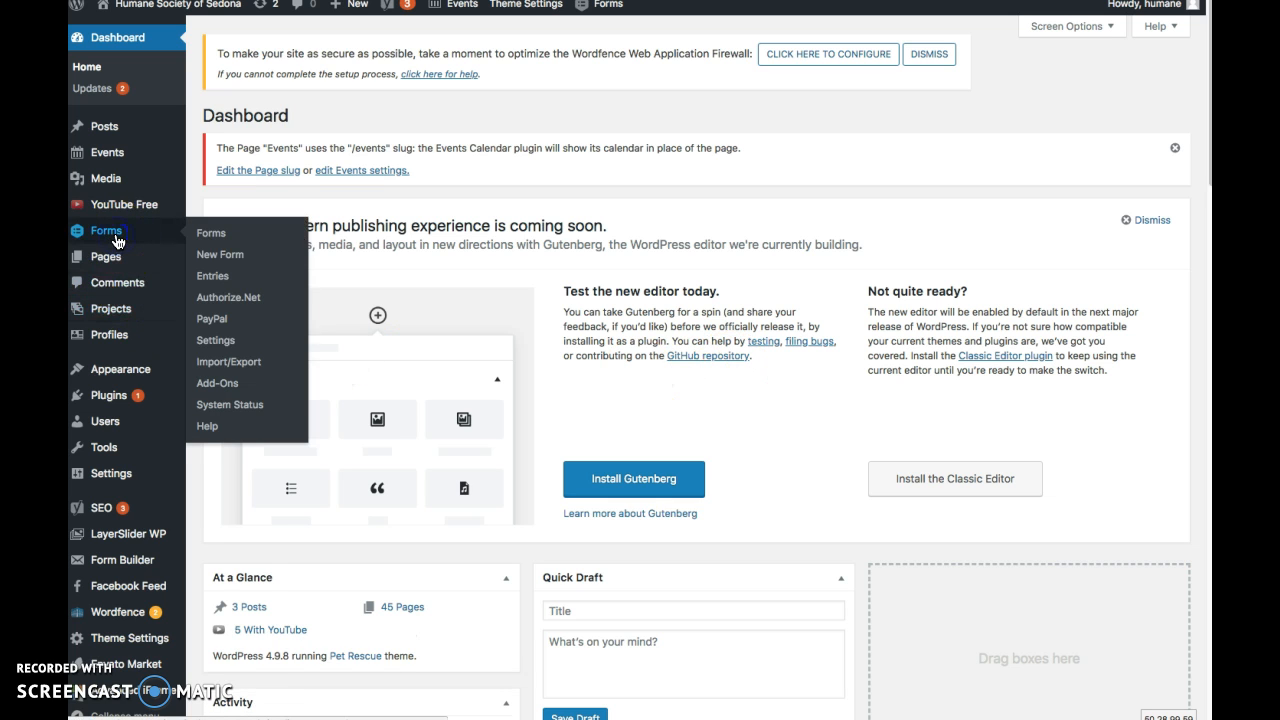
left_click(114, 235)
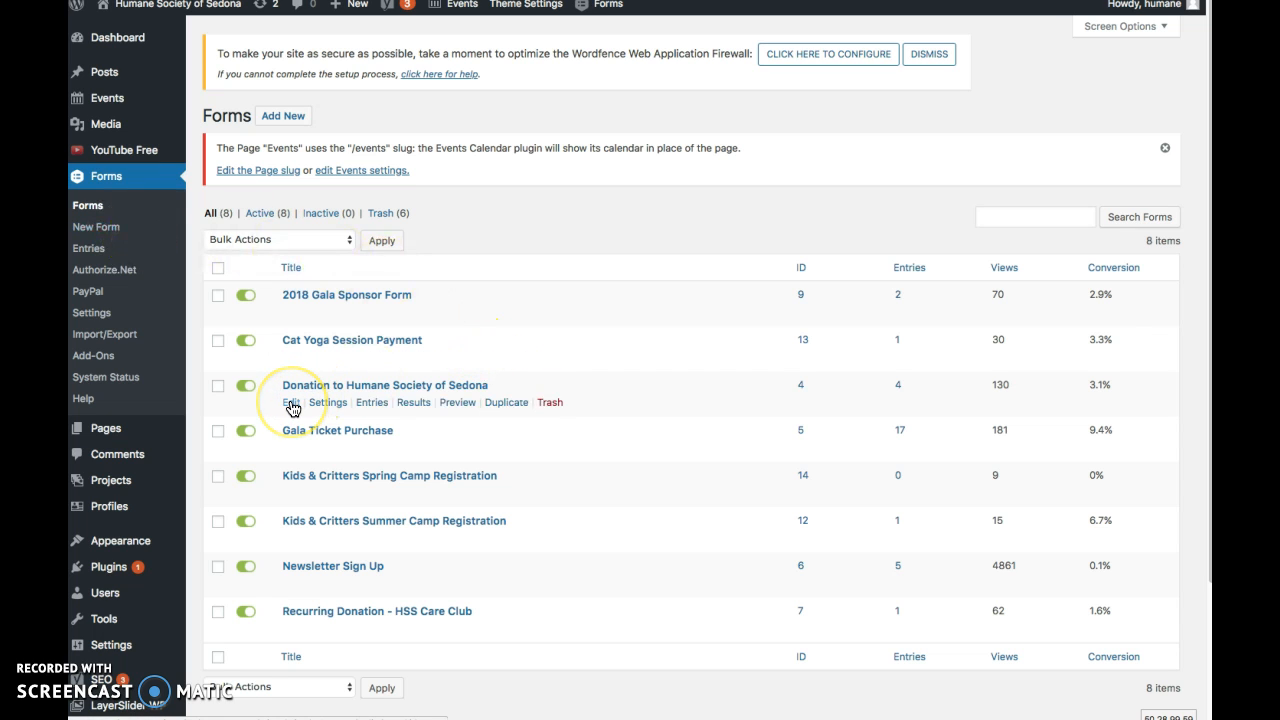
left_click(291, 404)
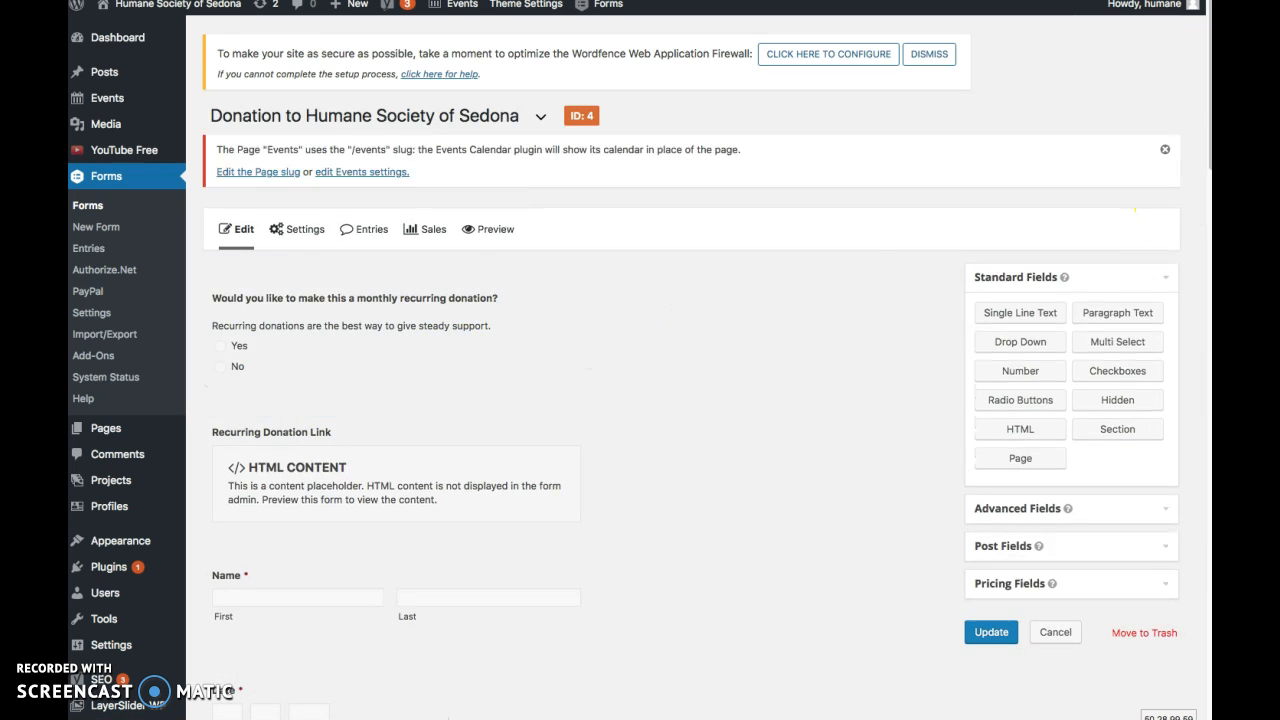
Review the Name field's general settings and the fields that follow it in the donation form.
left_click_drag(1207, 101, 1204, 164)
left_click(543, 280)
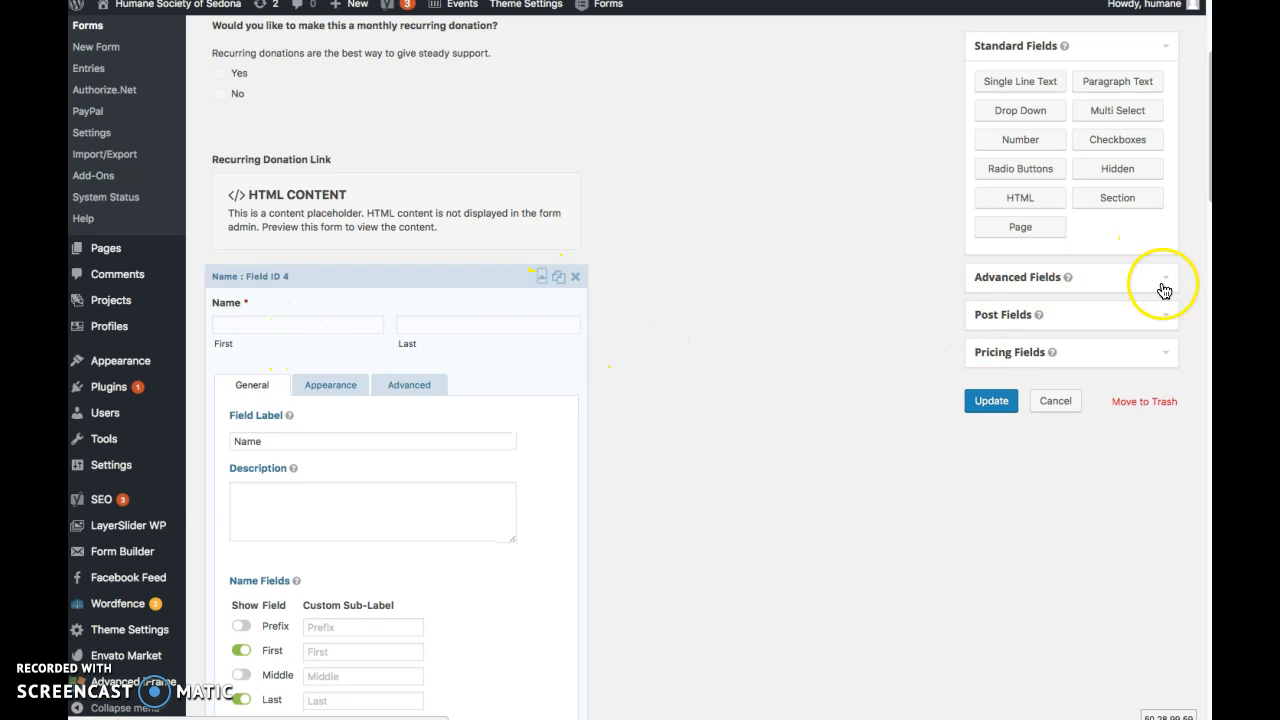
left_click_drag(1207, 175, 1191, 297)
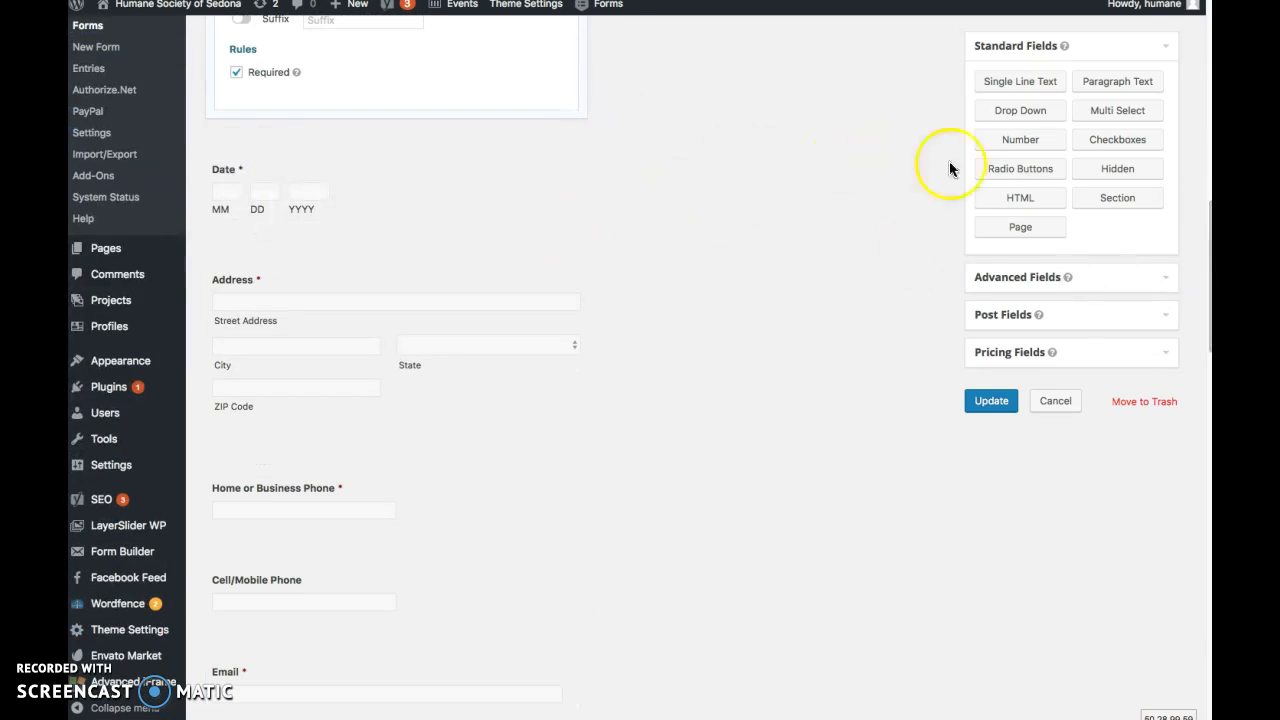
left_click_drag(1202, 230, 1204, 333)
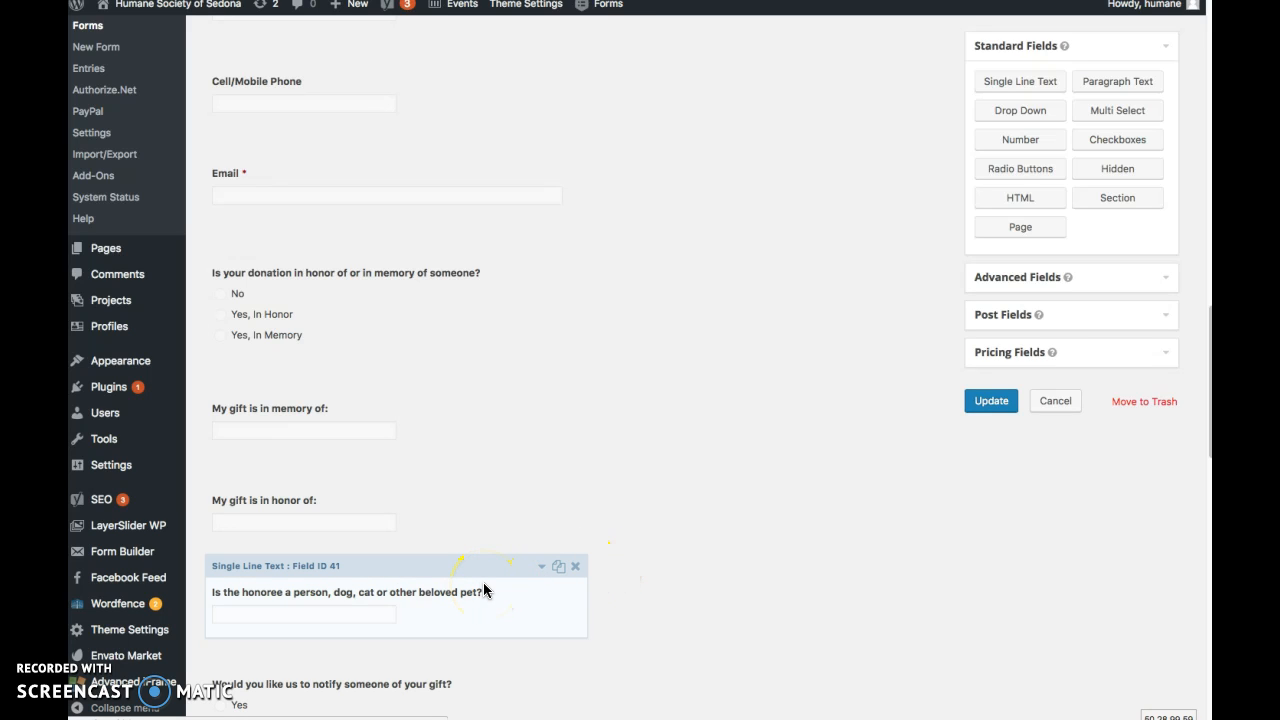
left_click(541, 568)
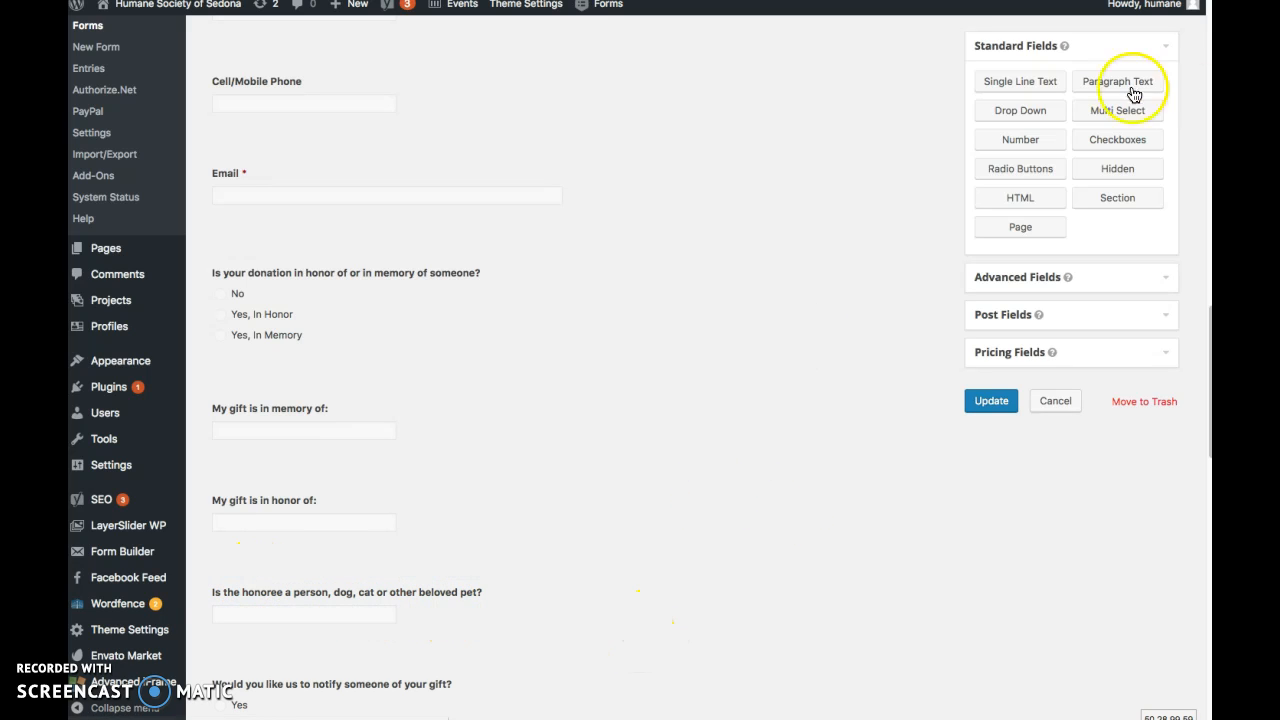
left_click(1030, 89)
mouse_move(1030, 89)
left_mouse_down()
mouse_move(760, 189)
mouse_move(667, 528)
mouse_move(538, 592)
mouse_move(1043, 137)
mouse_move(1020, 71)
mouse_move(1034, 80)
left_mouse_up()
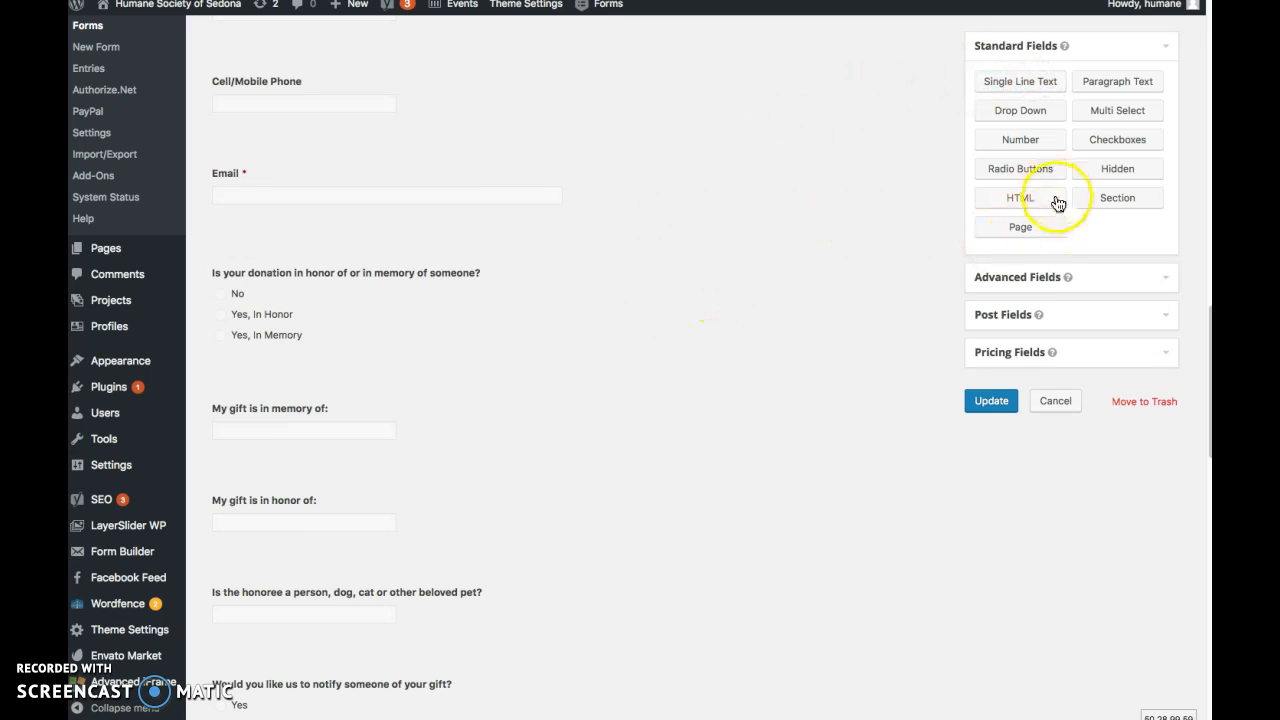
left_click(1140, 83)
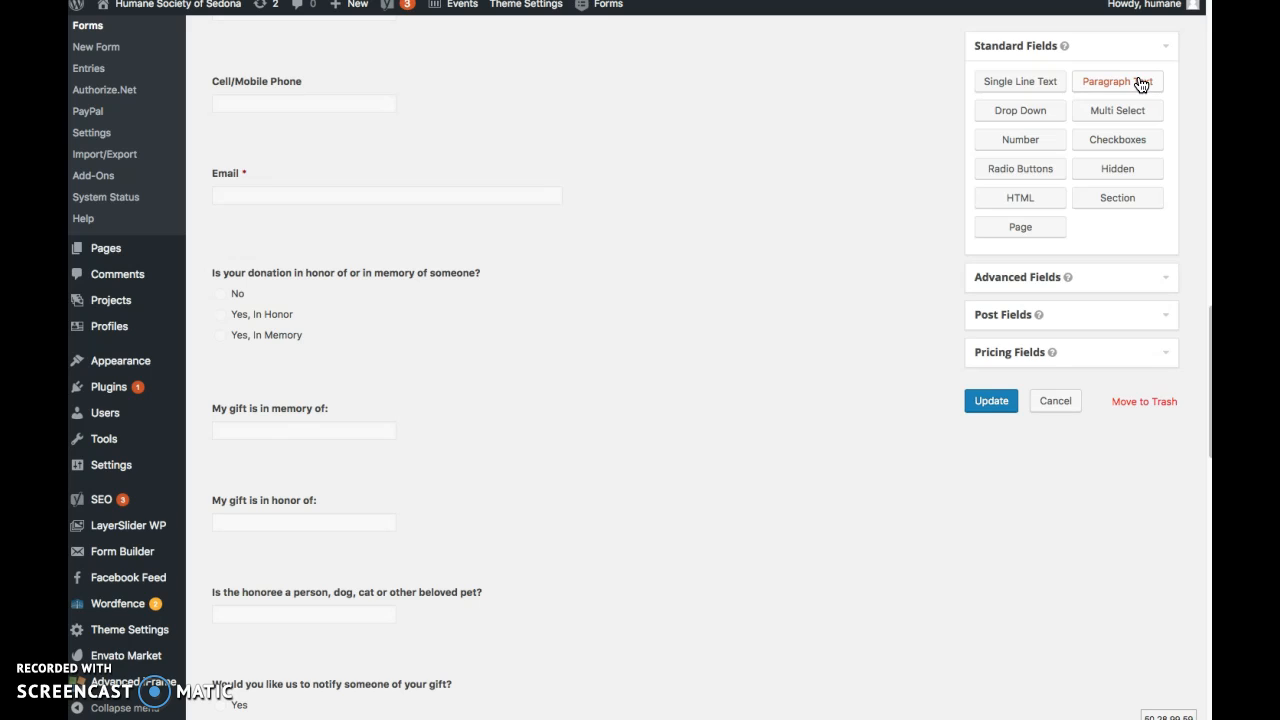
left_click(1140, 84)
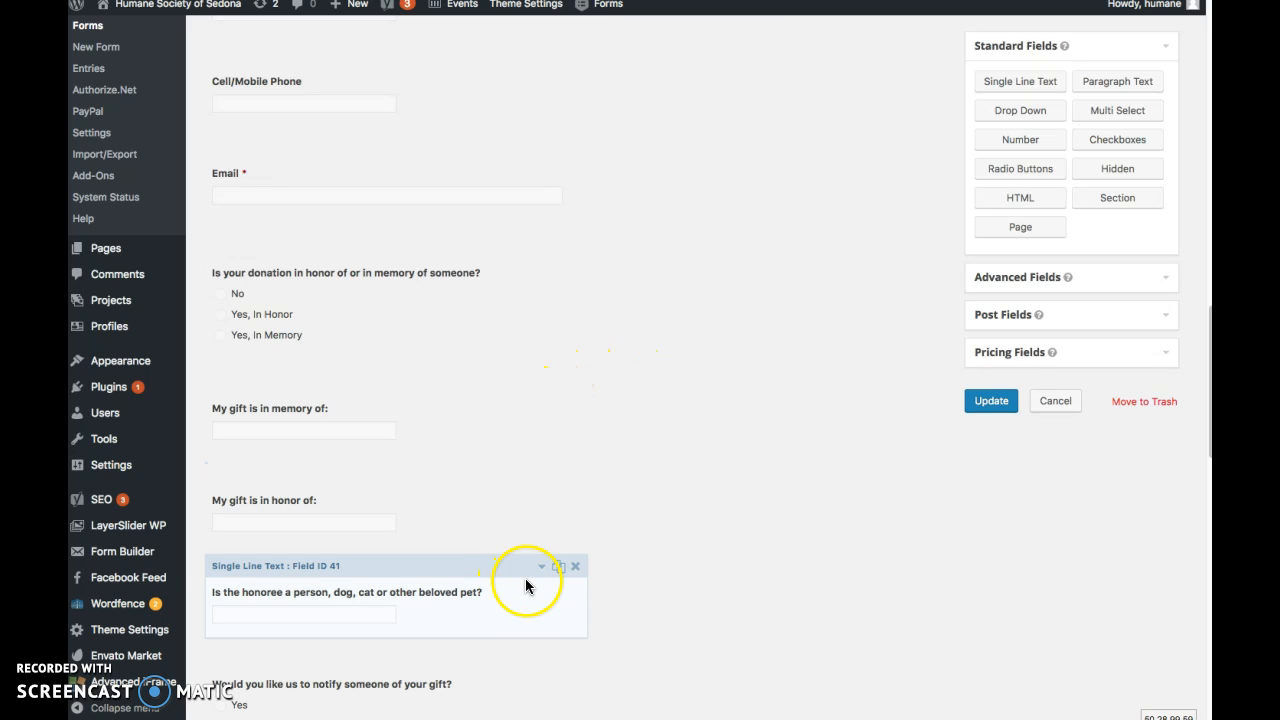
Make the "Is the honoree a person, dog, cat or other beloved pet?" field required.
left_click(542, 569)
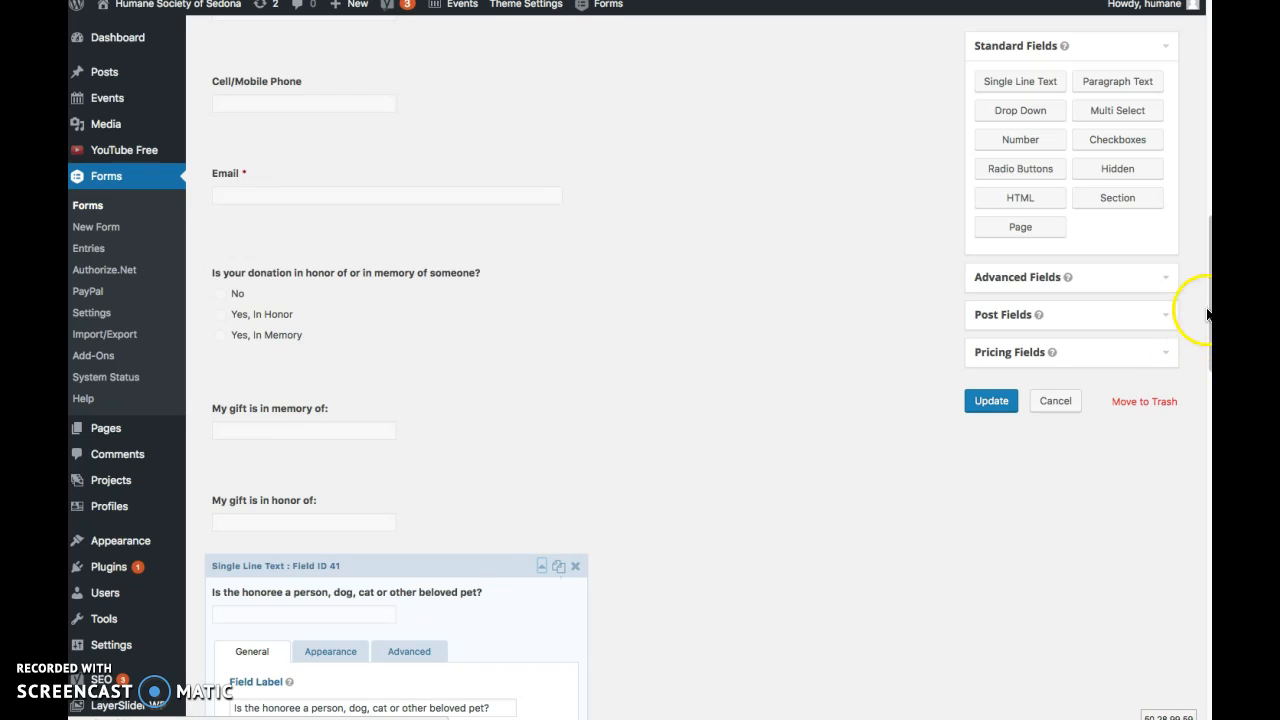
left_click_drag(1207, 310, 1193, 425)
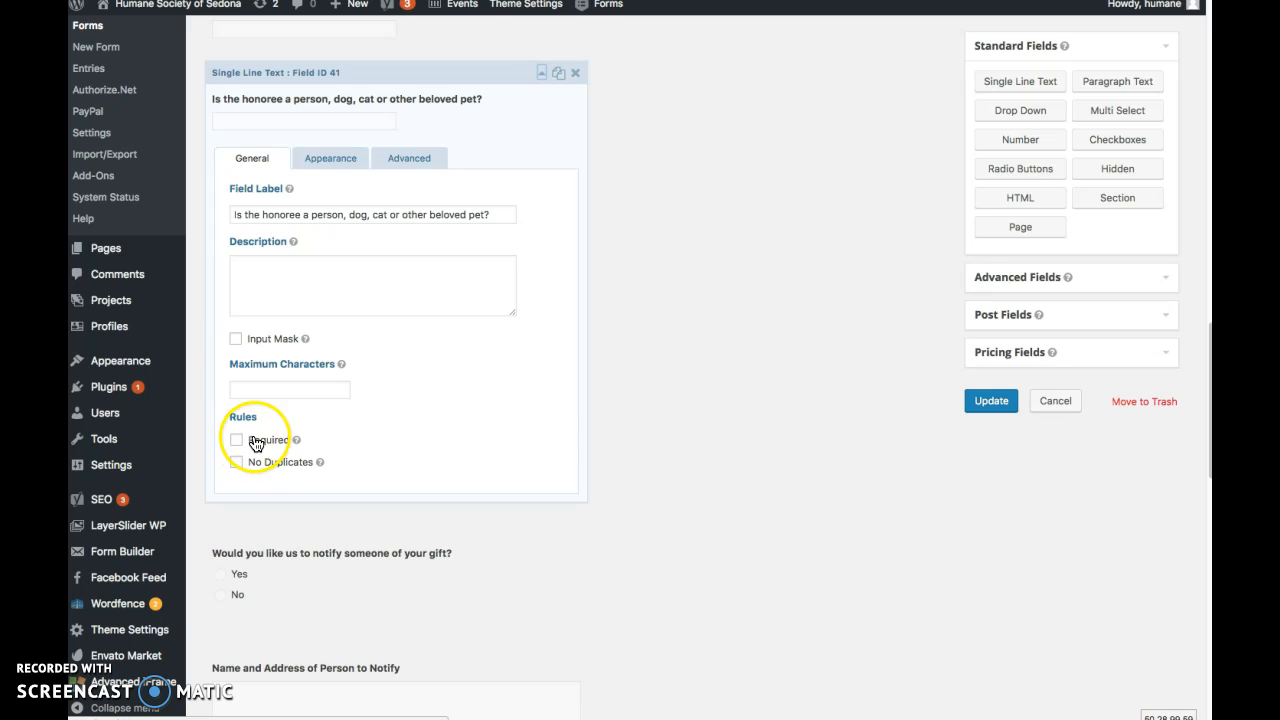
left_click(422, 165)
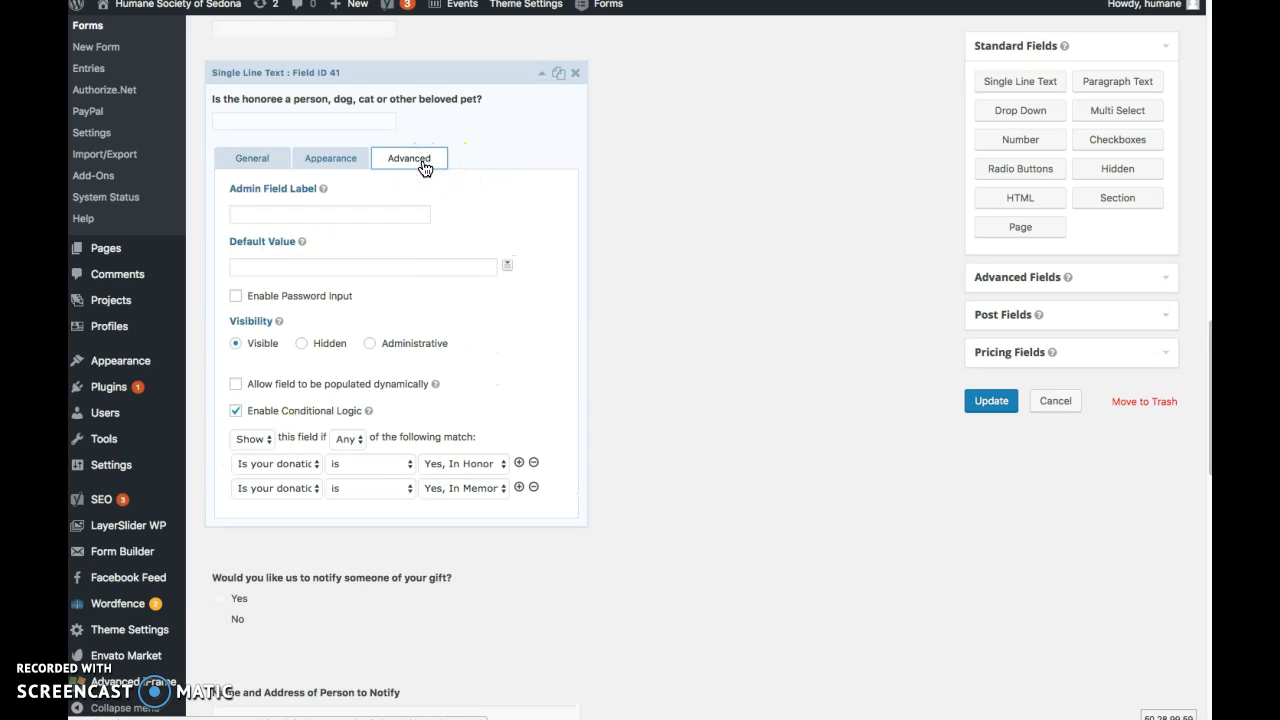
left_click(256, 163)
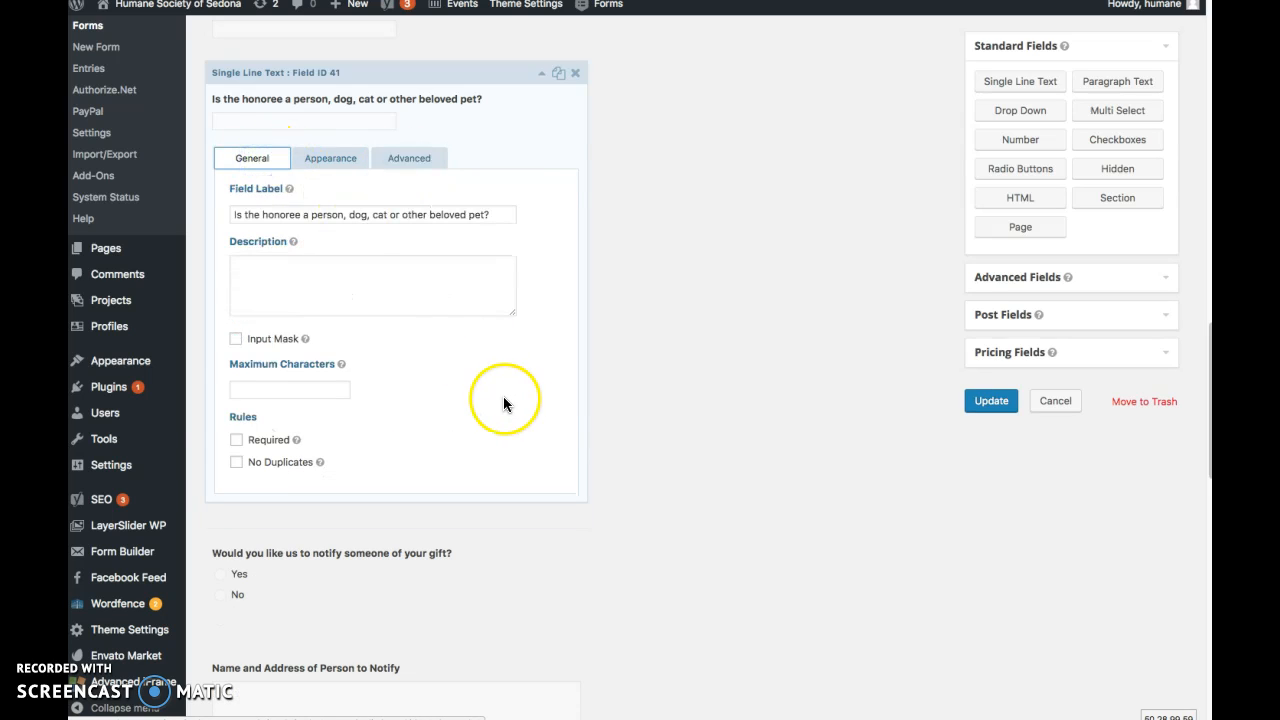
left_click(237, 441)
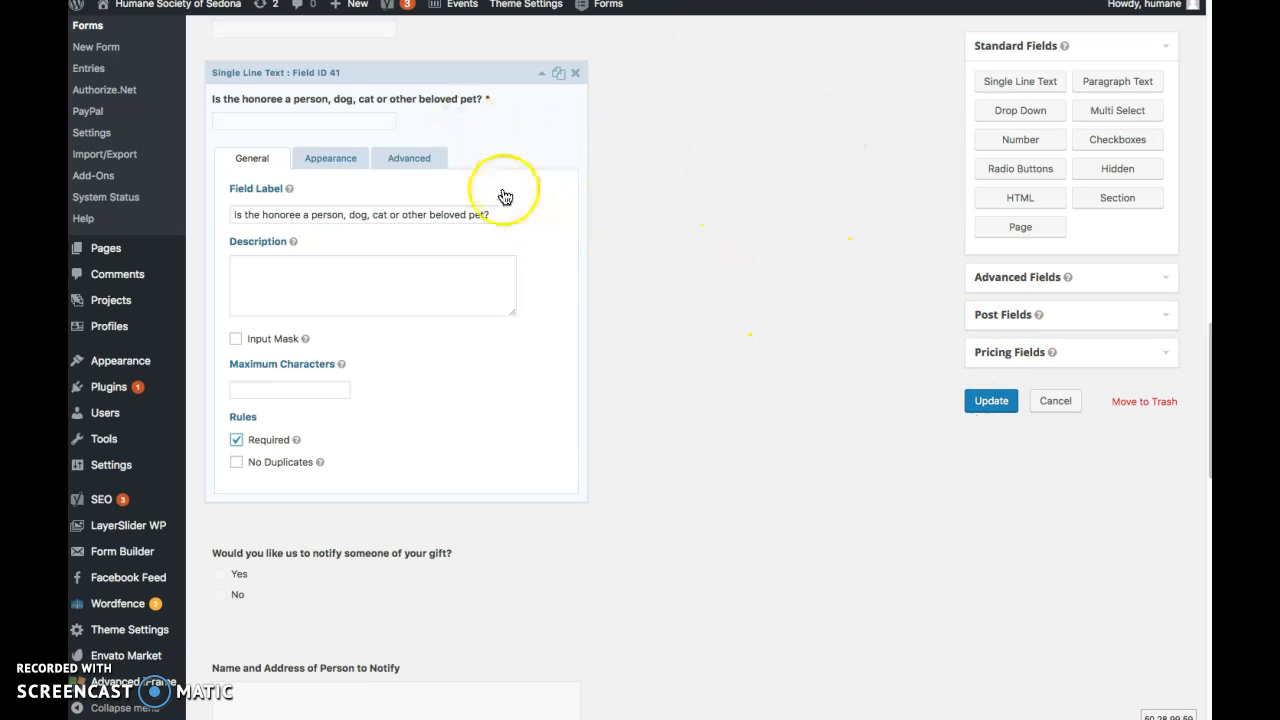
Examine the honoree field's conditional logic: the source question, the answer options of both rules and the Any/All match setting.
left_click(426, 158)
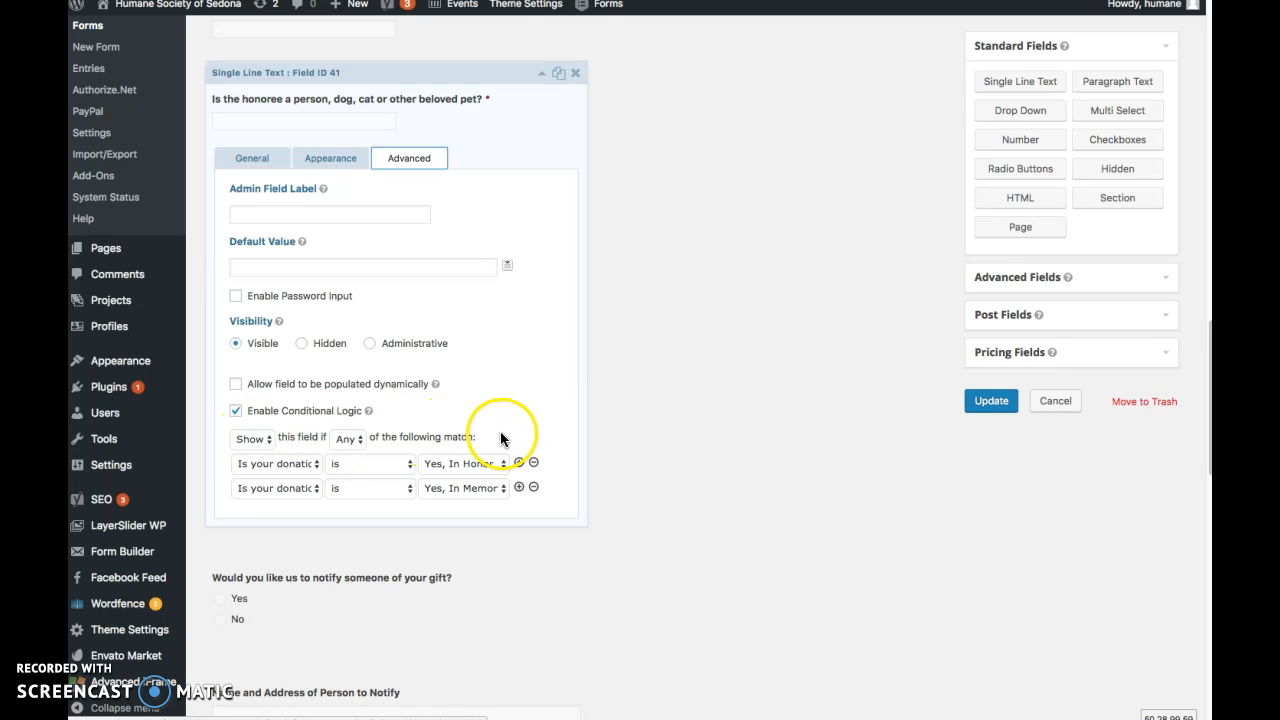
left_click(292, 463)
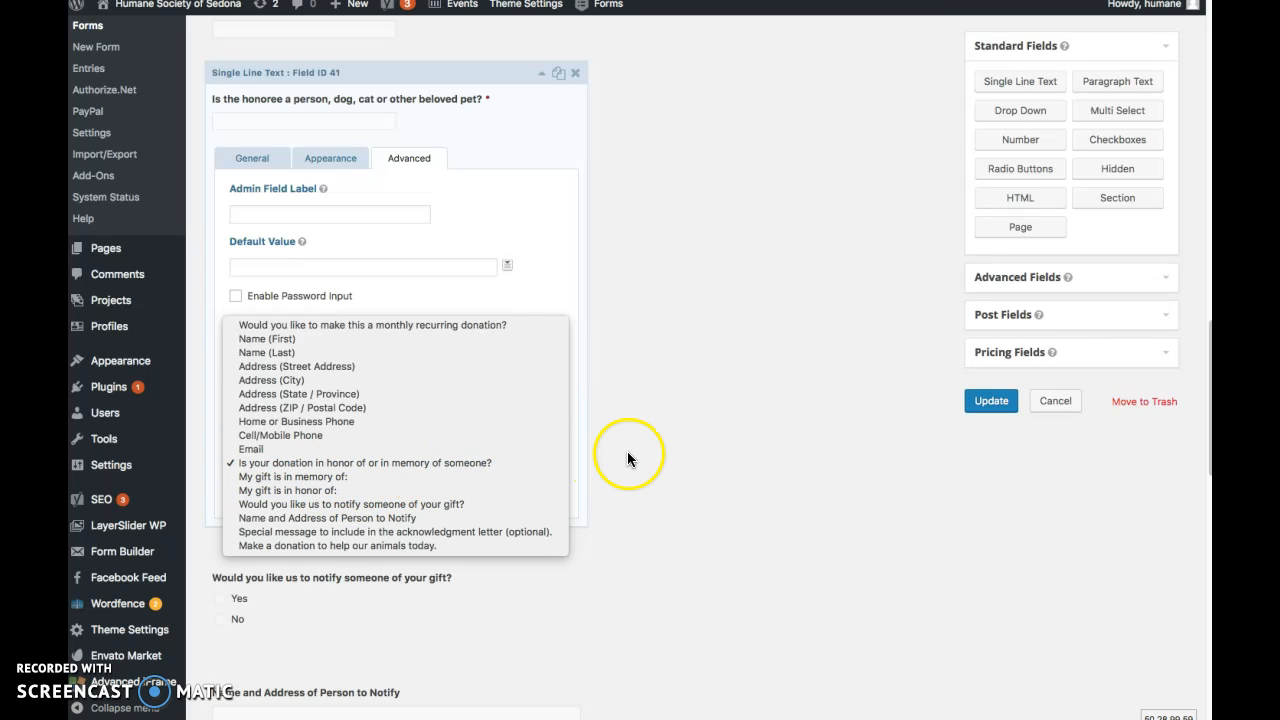
left_click(695, 430)
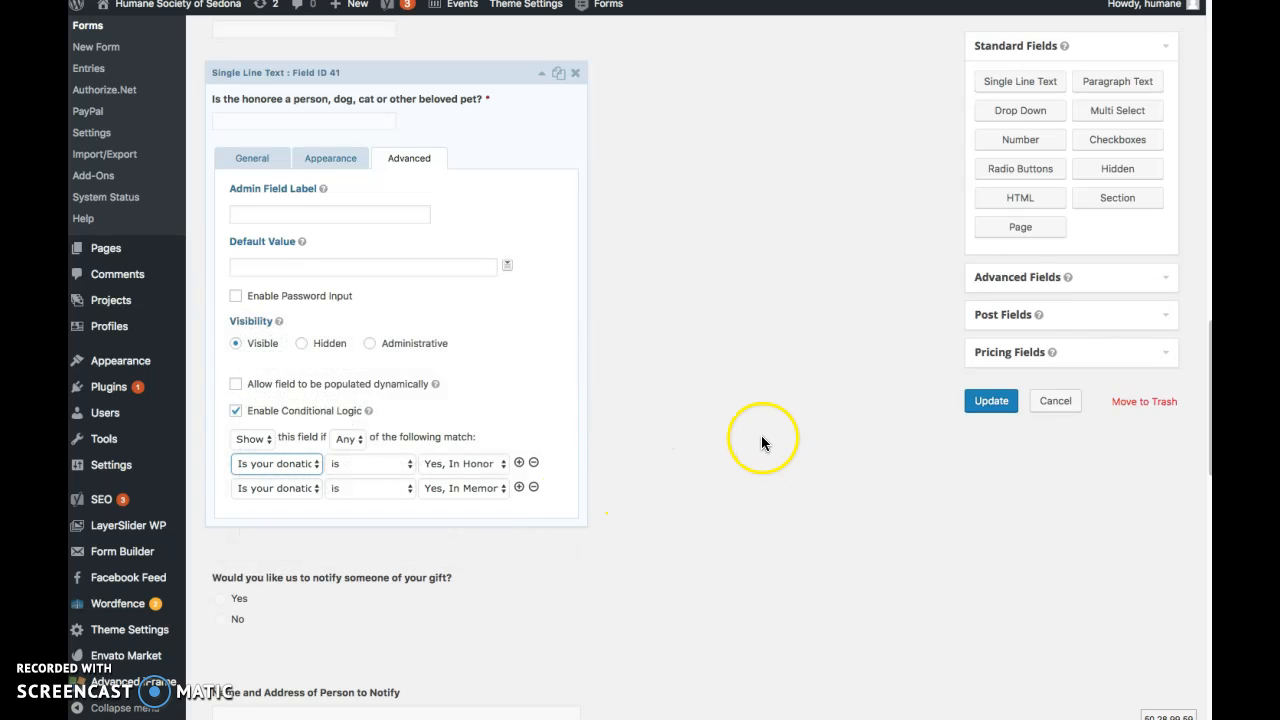
left_click(458, 465)
left_click(458, 489)
left_click(477, 490)
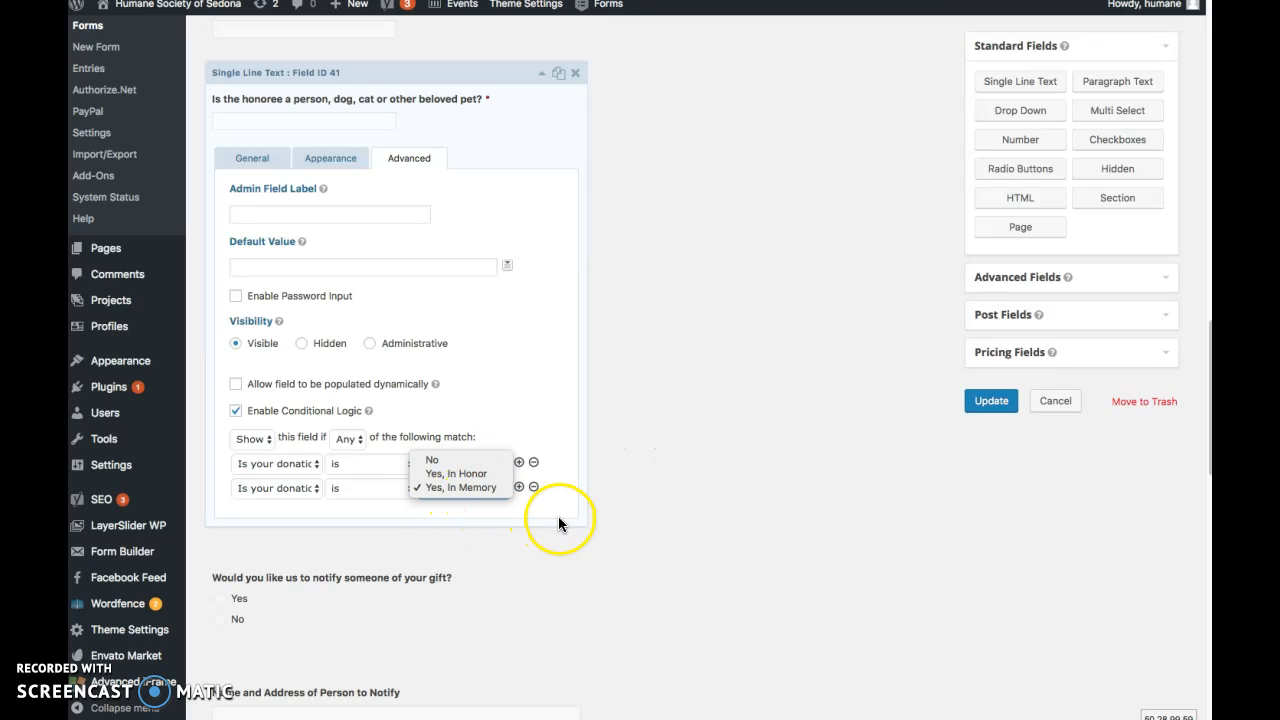
left_click(349, 437)
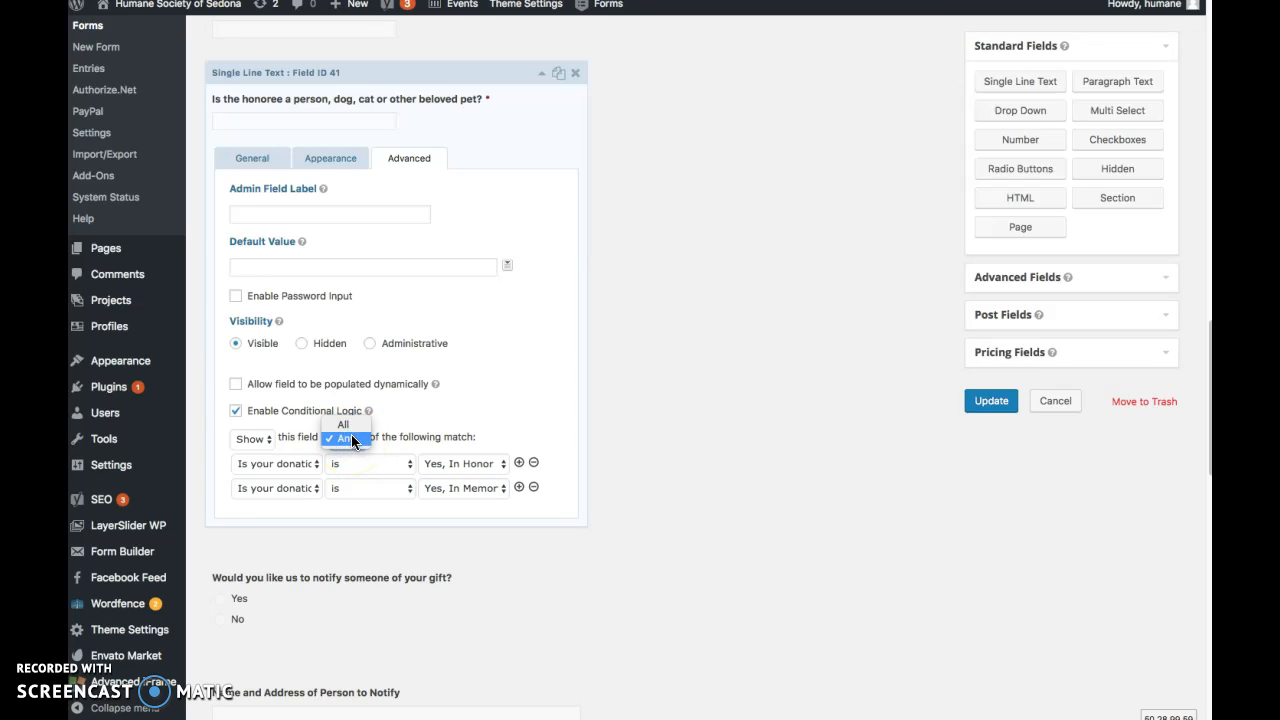
left_click(688, 443)
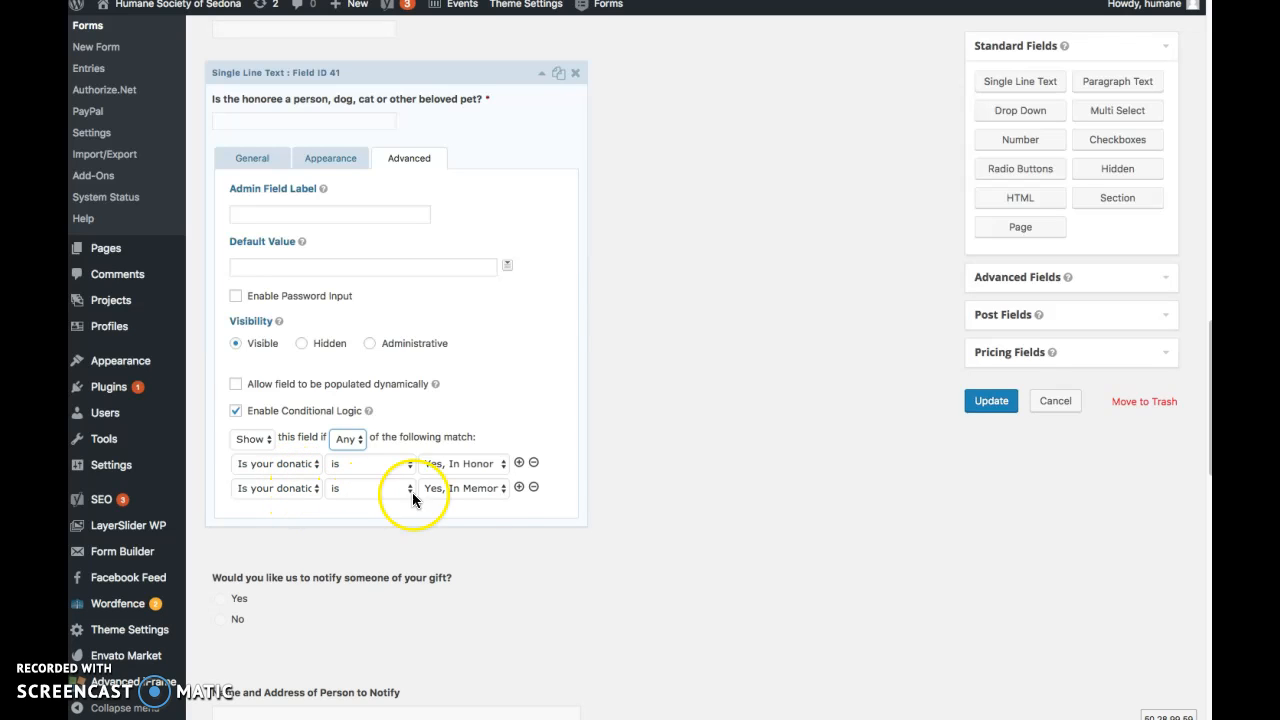
Save the changes to the donation form.
left_click(989, 408)
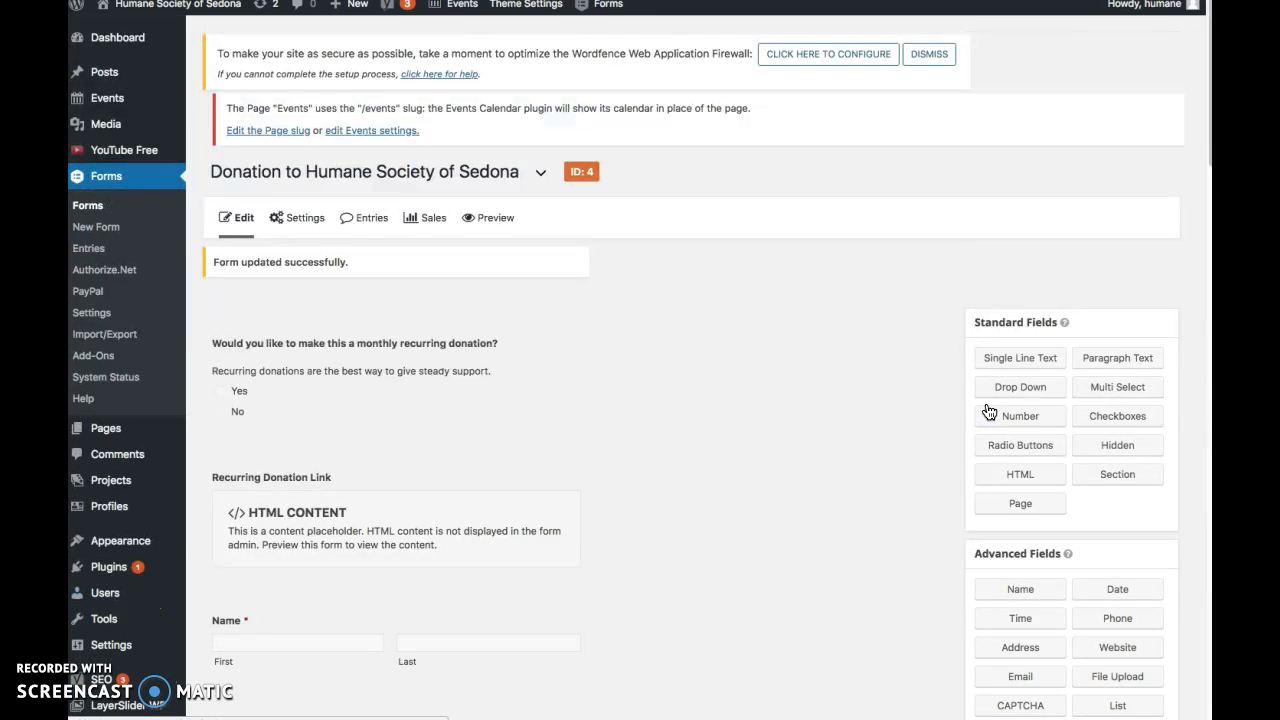
left_click(1005, 401)
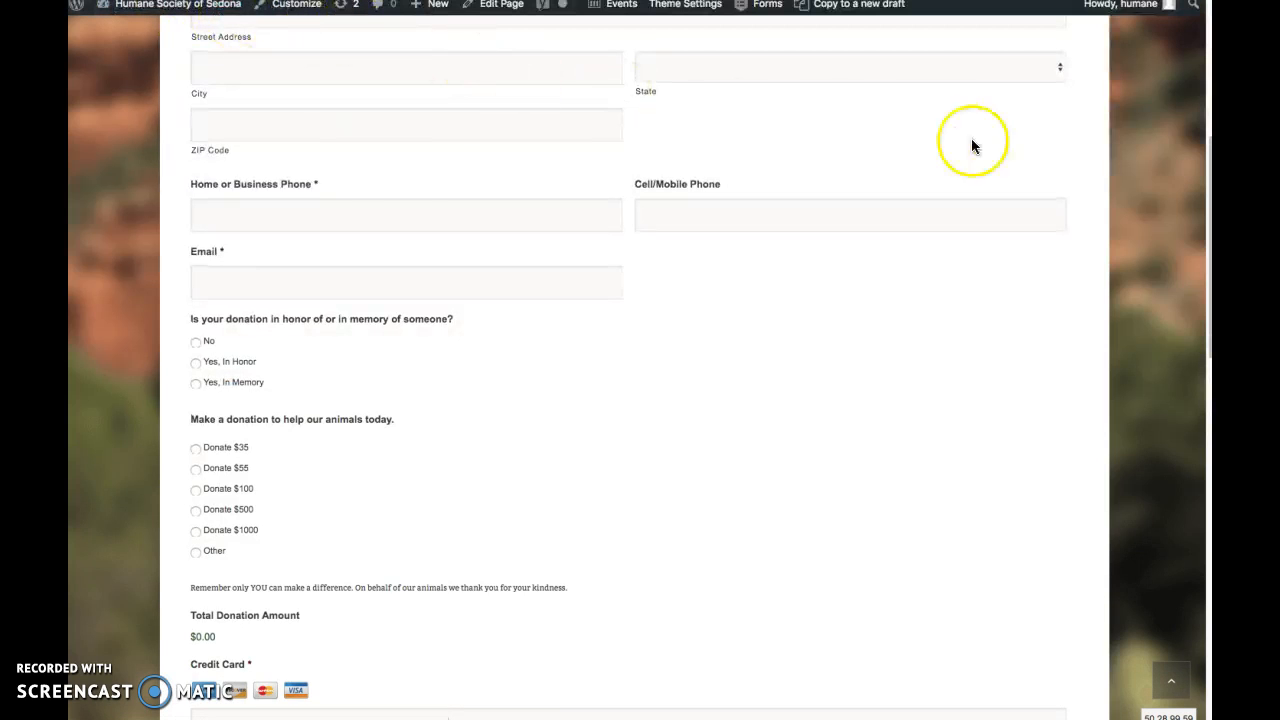
Test the live donation page's conditional fields by choosing "Yes, In Honor" and answering Yes to notifying someone of the gift.
left_click(197, 365)
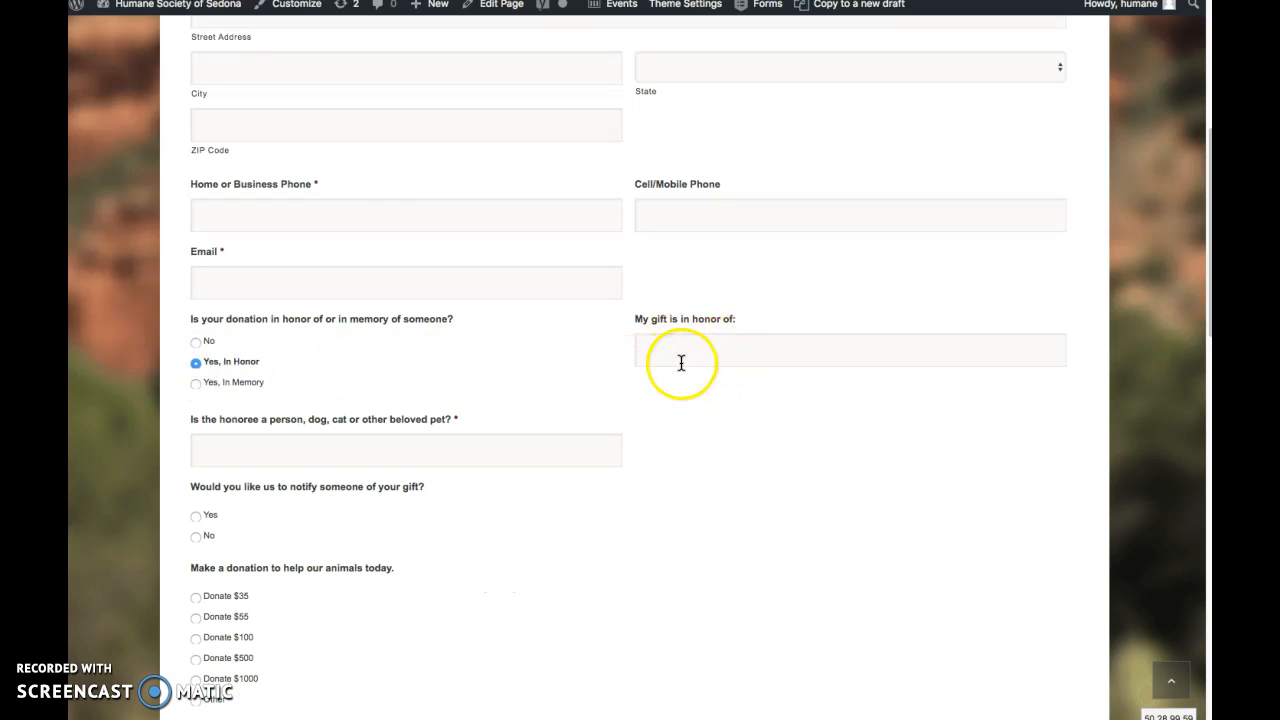
left_click(930, 351)
left_click(313, 453)
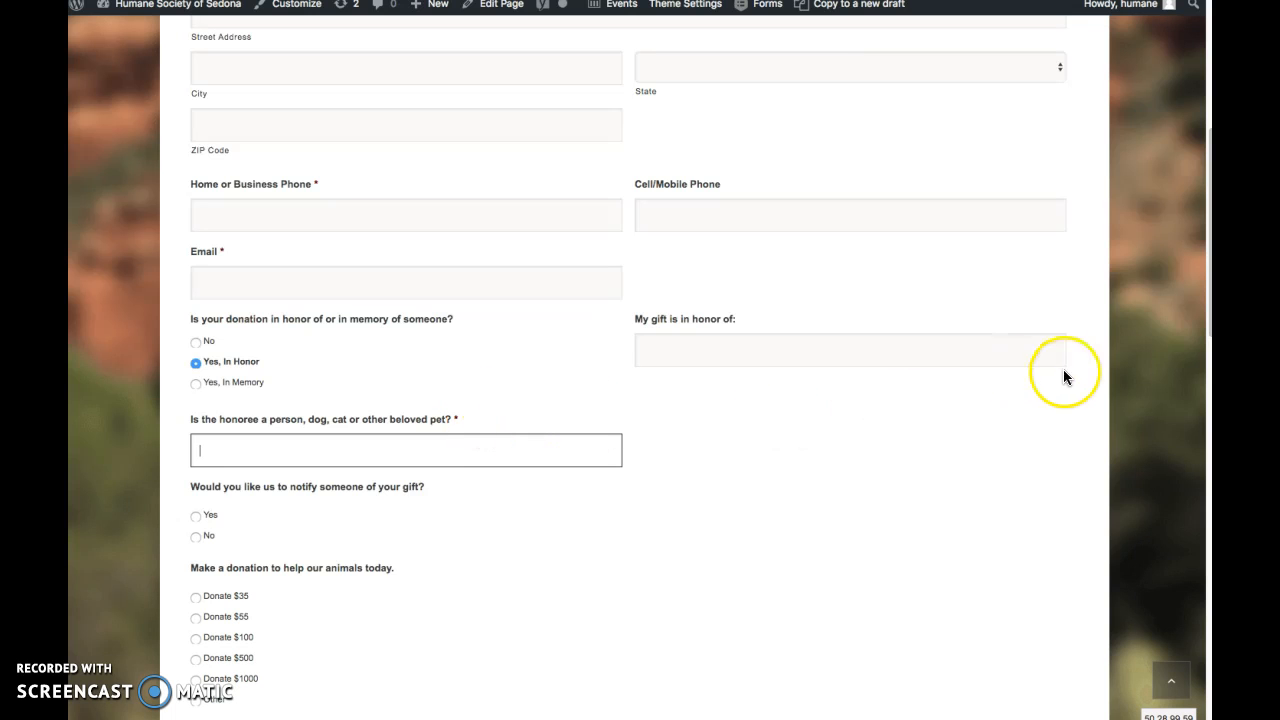
left_click_drag(1208, 288, 1207, 340)
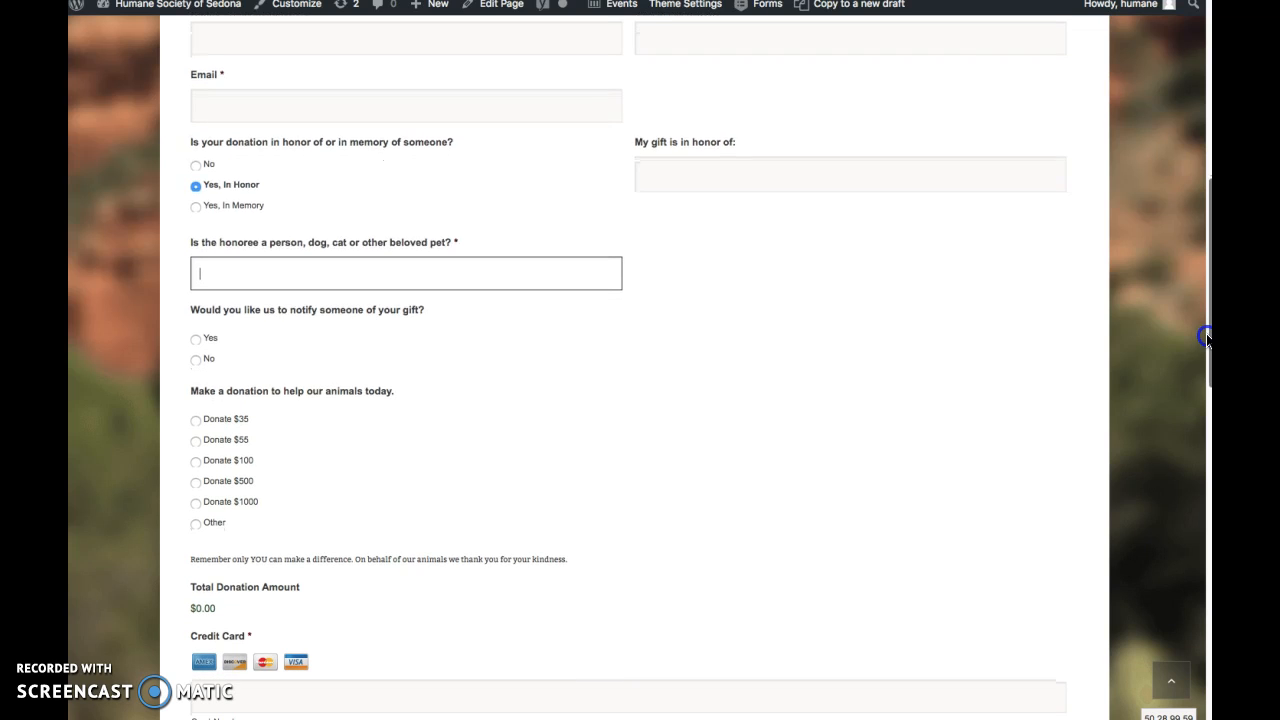
left_click(197, 340)
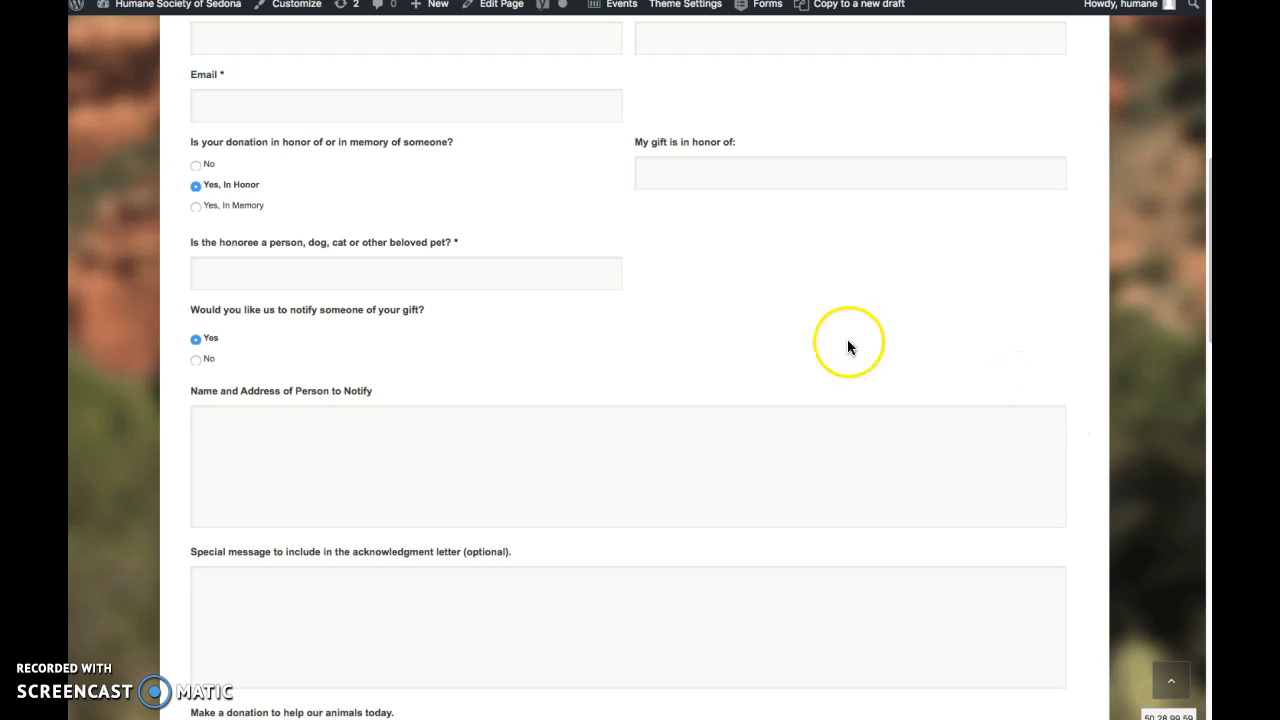
left_click_drag(1206, 290, 1193, 353)
left_click(378, 392)
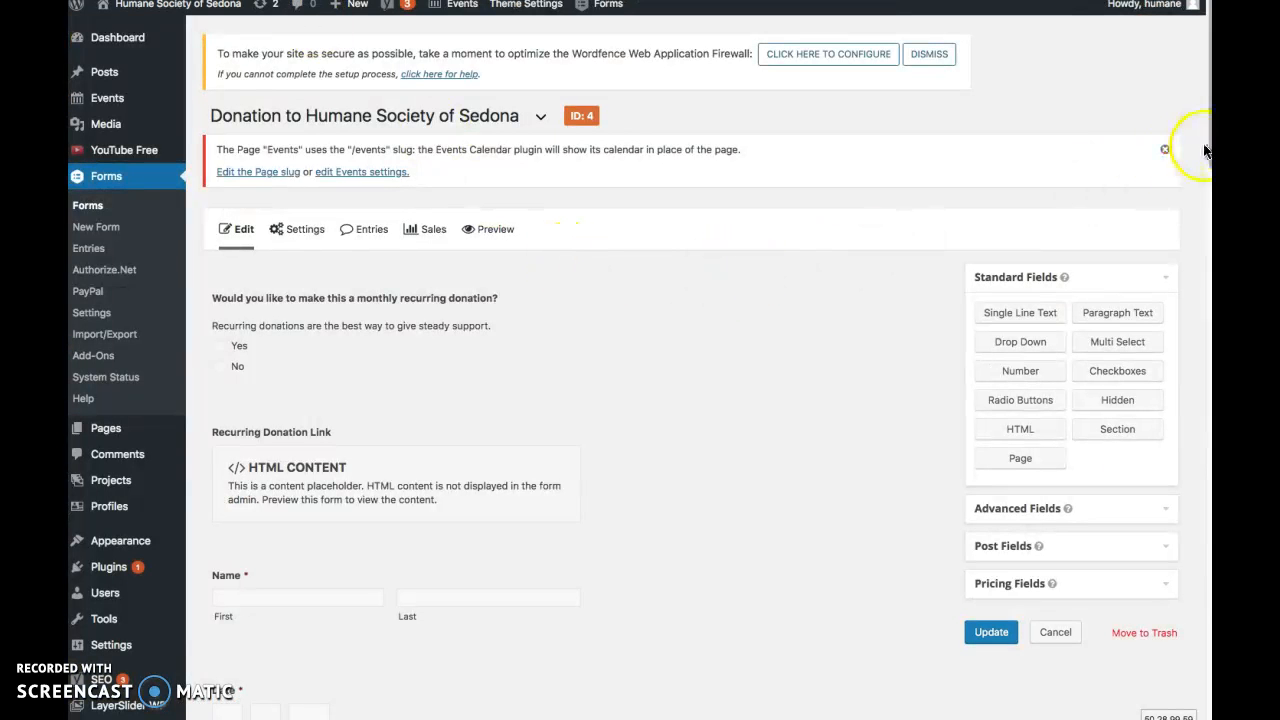
Review the donation form's fields in the editor and compare the available advanced and standard field types.
left_click_drag(1209, 153, 1208, 248)
mouse_move(494, 407)
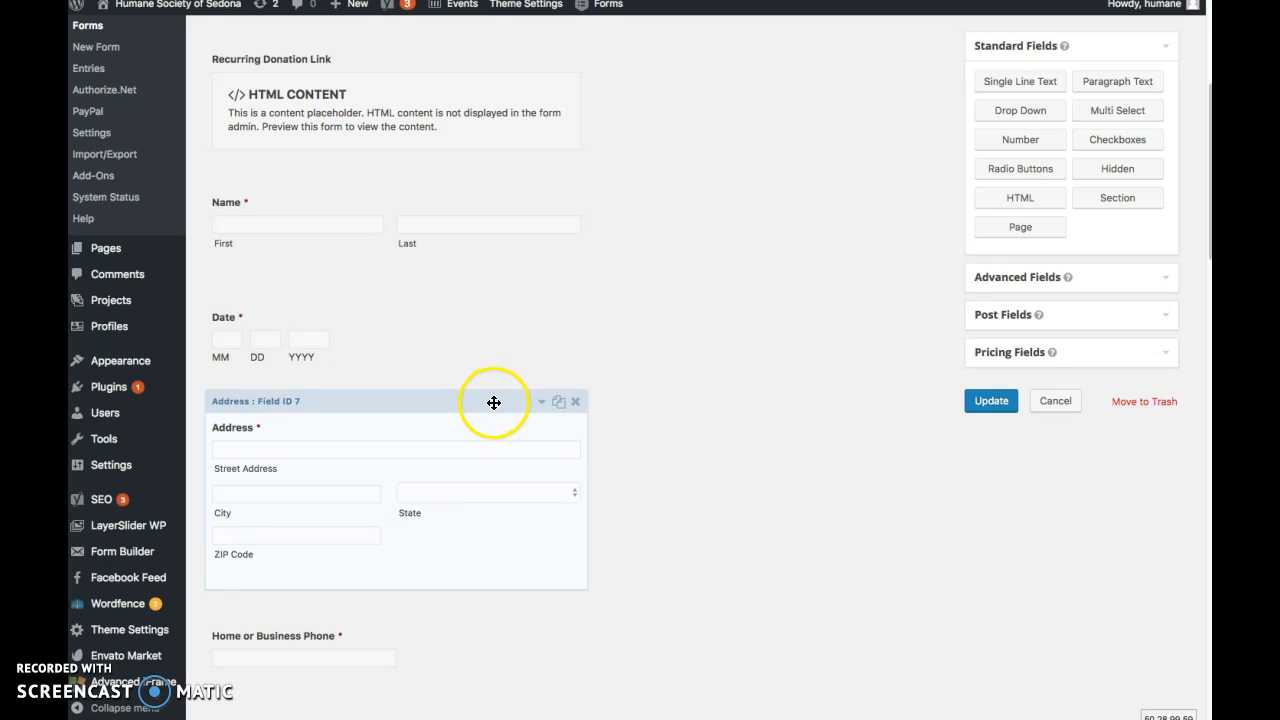
mouse_move(443, 313)
left_click_drag(441, 293, 604, 388)
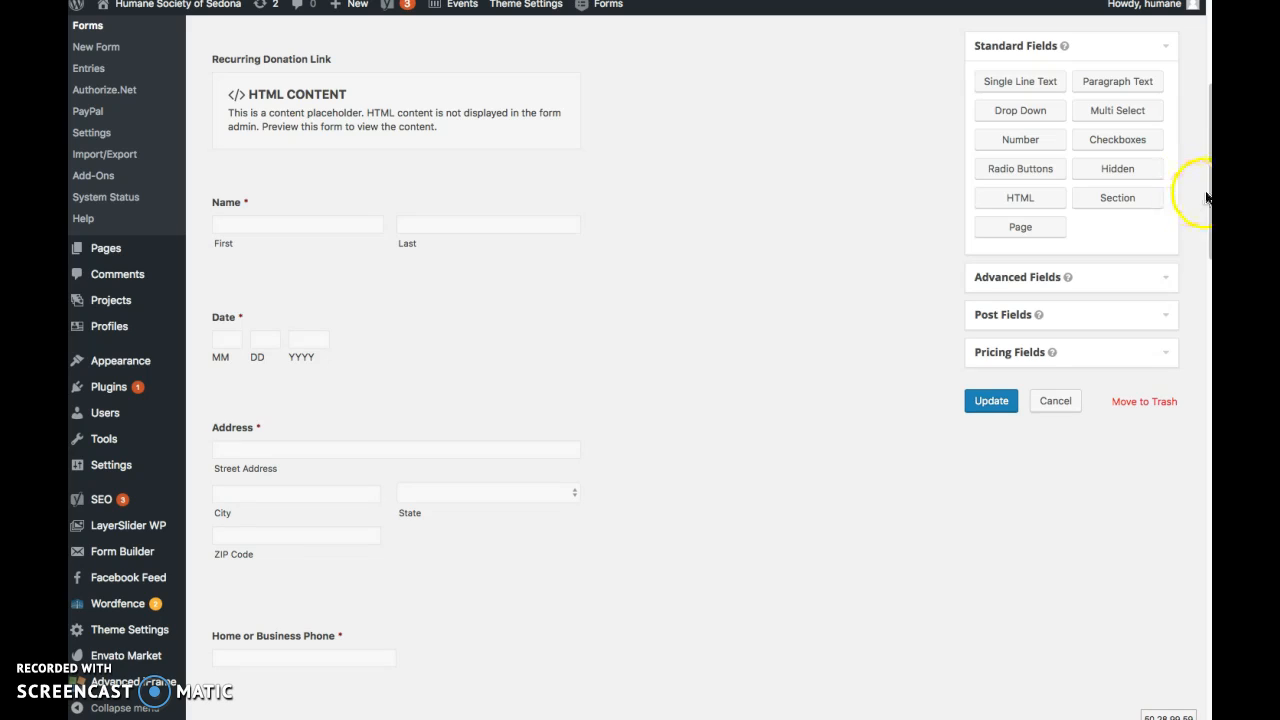
left_click(1164, 279)
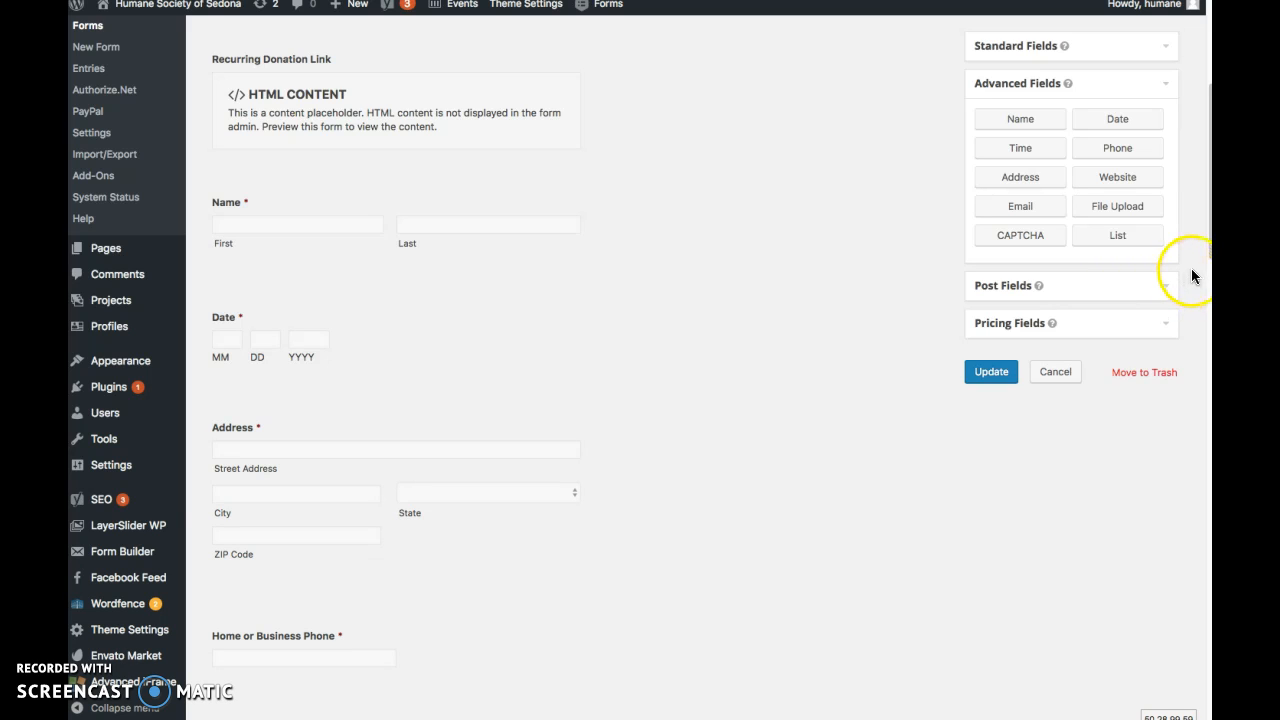
scroll(1205, 245, "up", 2)
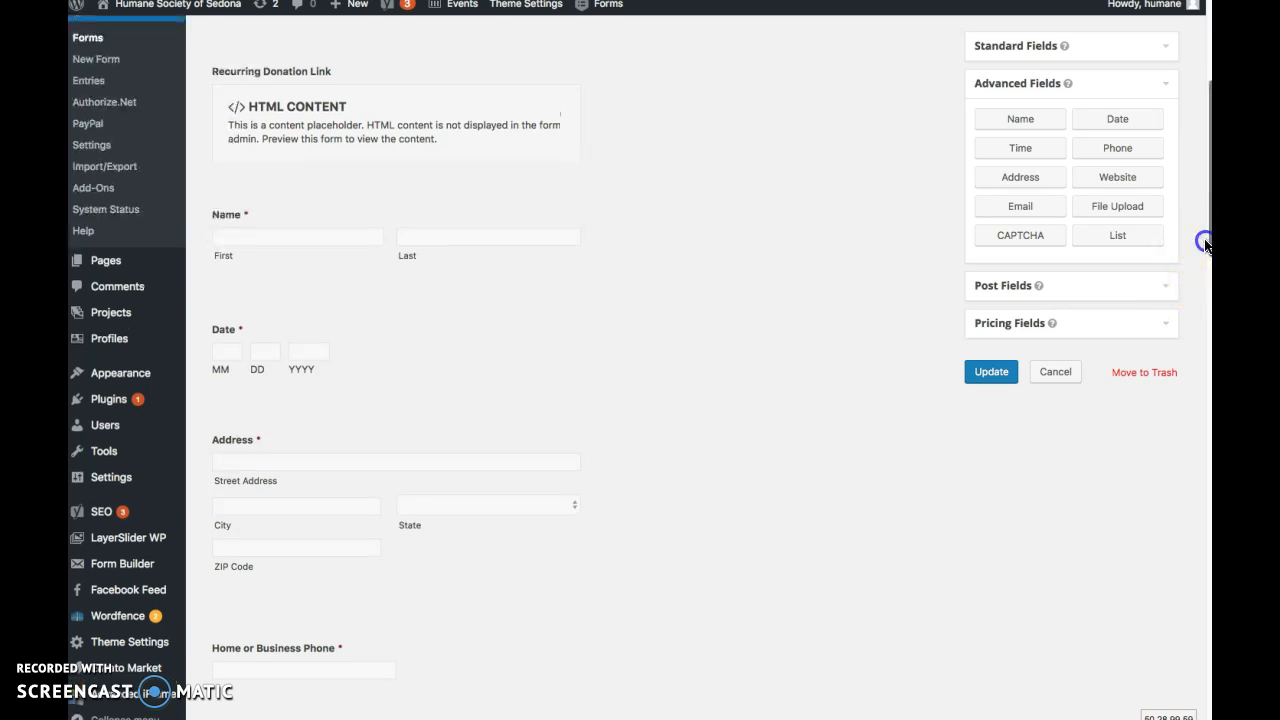
left_click(1166, 84)
left_click(1166, 48)
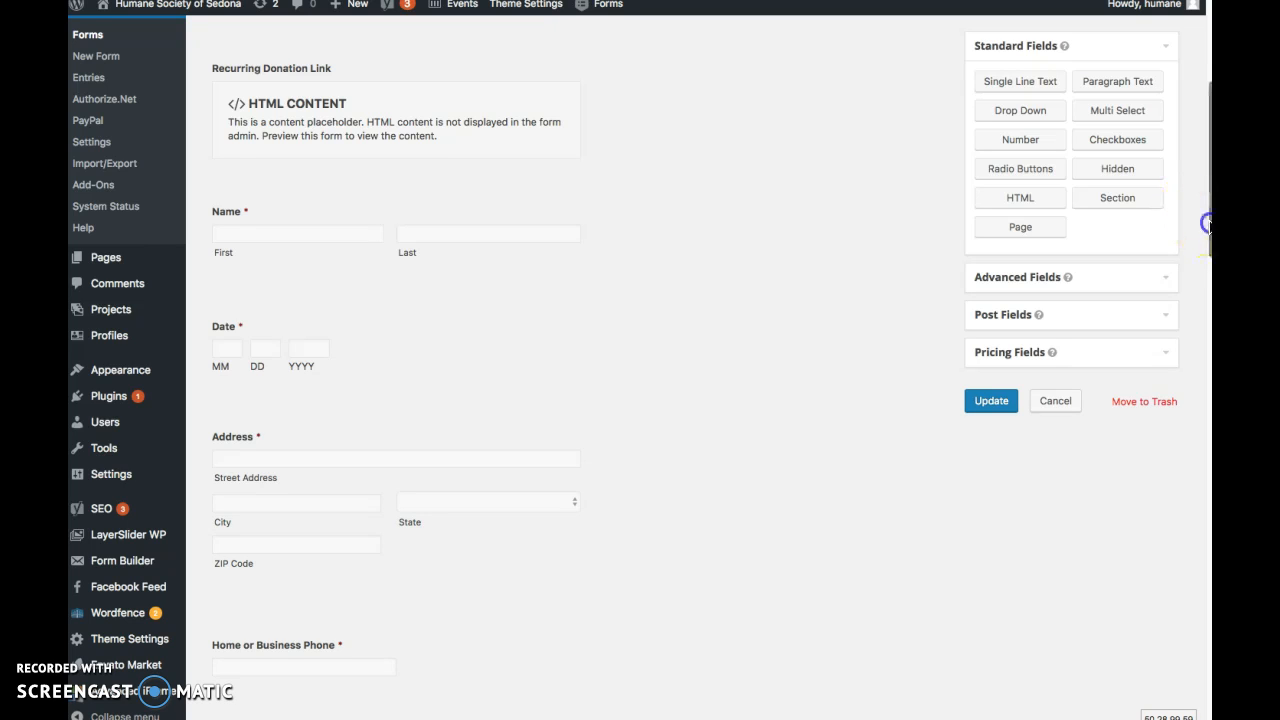
left_click_drag(1207, 224, 1203, 250)
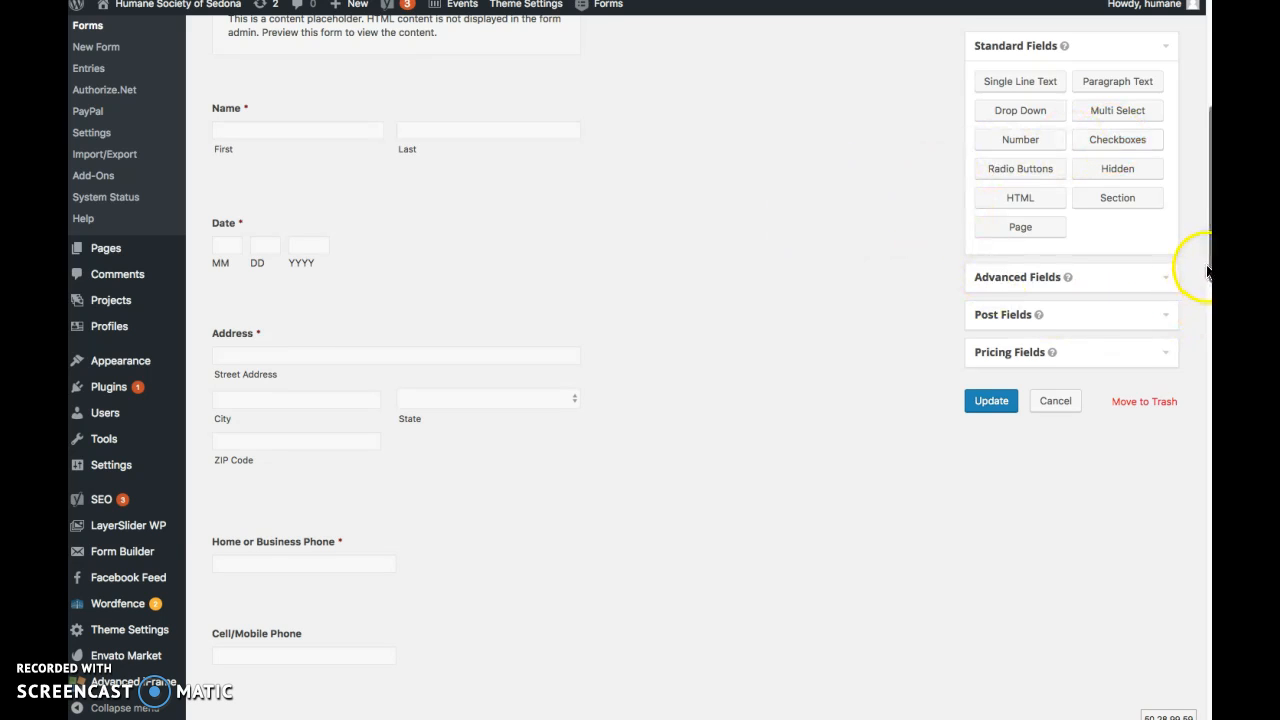
left_click_drag(1207, 272, 1130, 152)
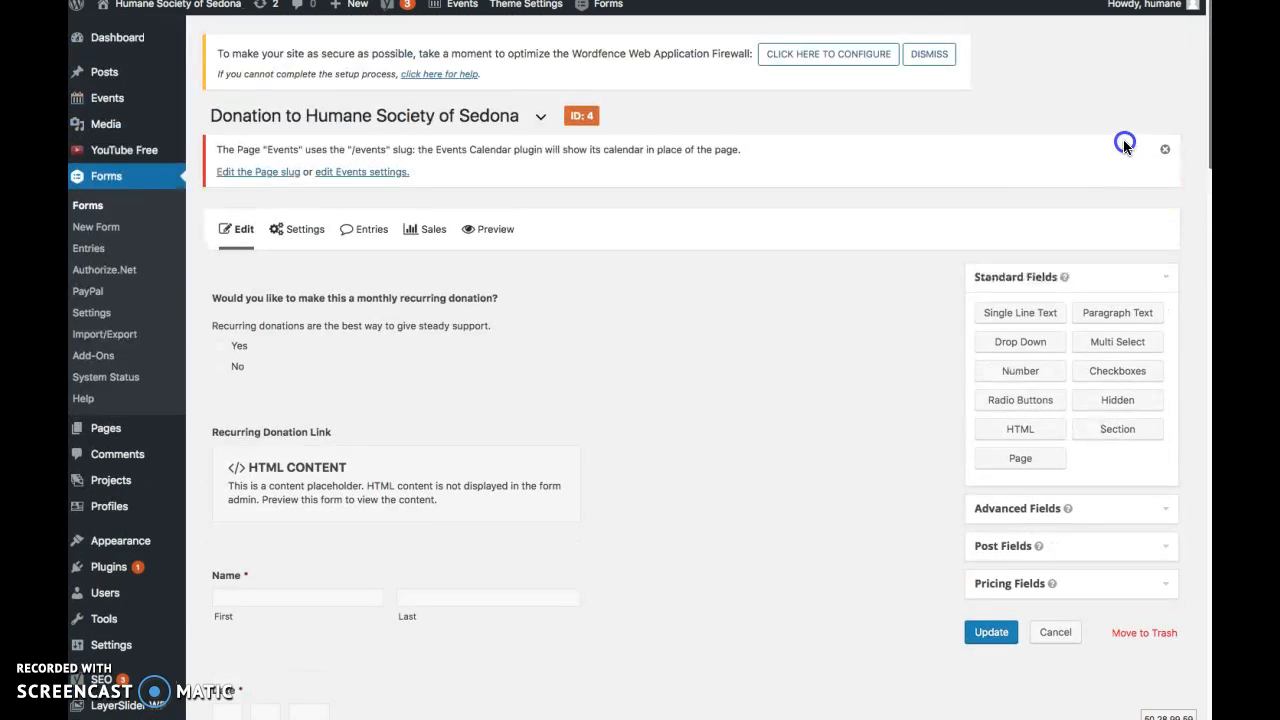